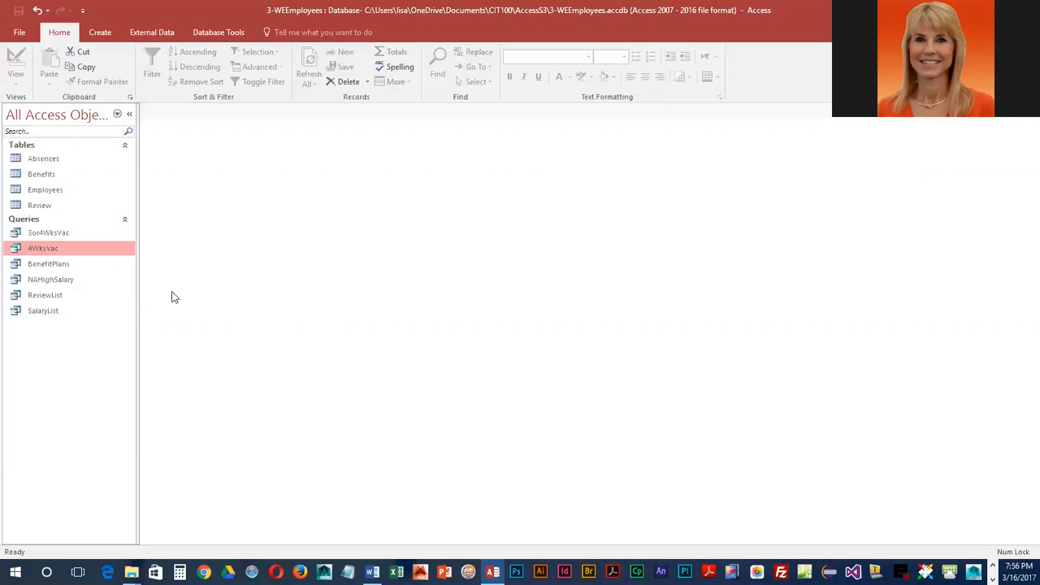
Create a new query in Design view based on the Employees table
click(101, 33)
click(193, 68)
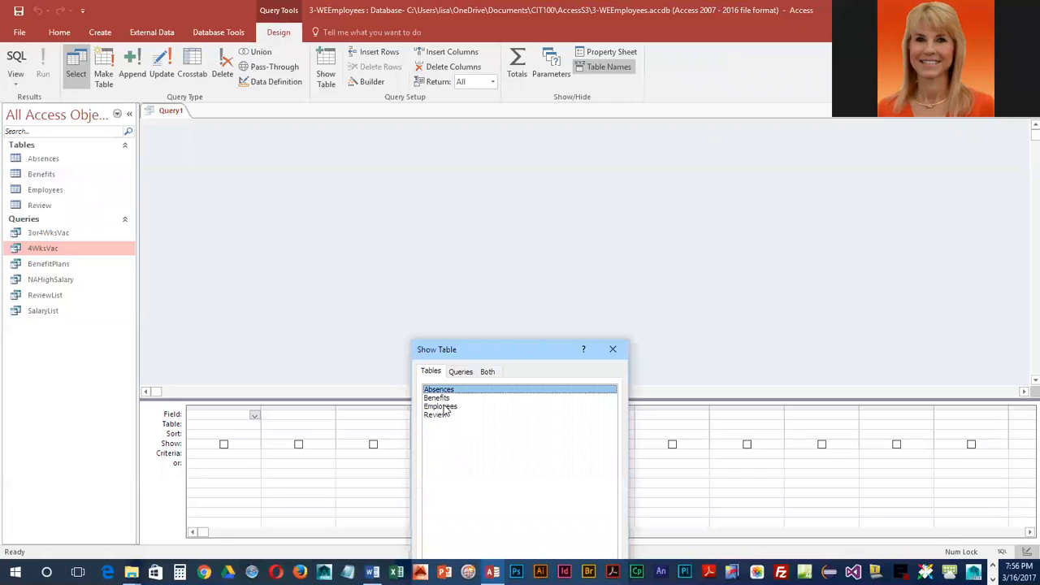
drag(487, 360, 650, 252)
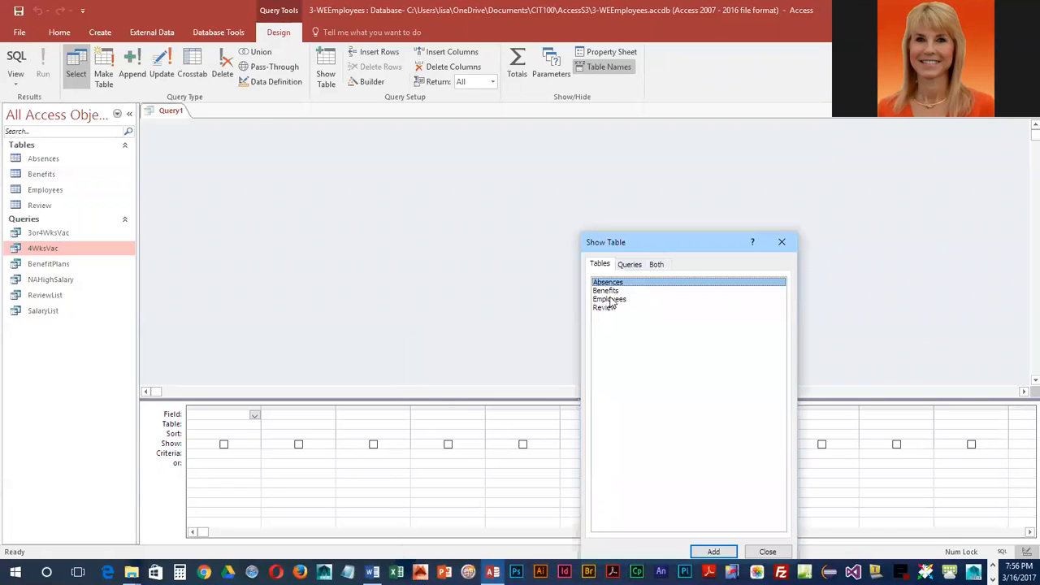
double_click(611, 300)
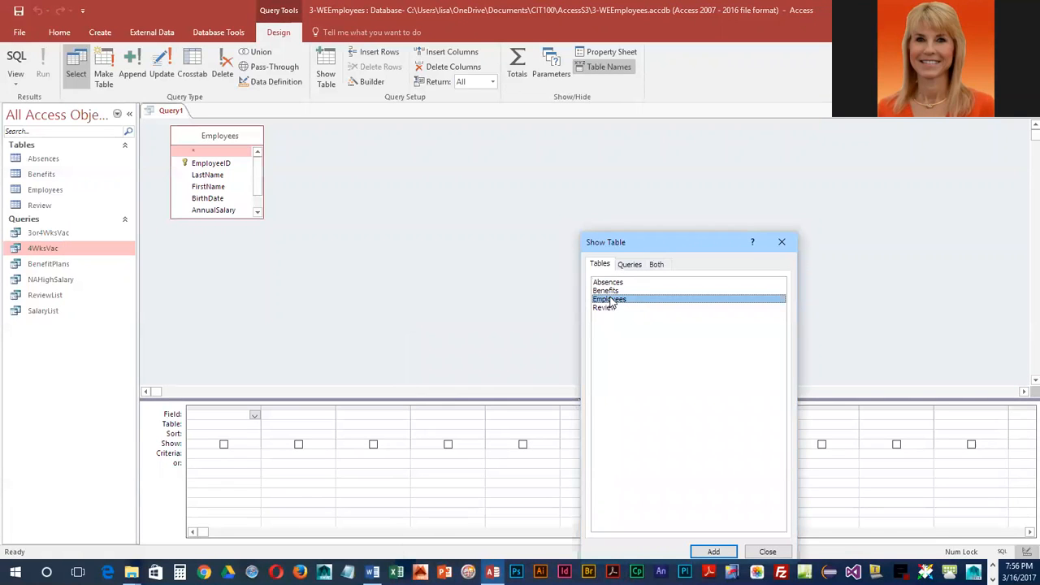
click(767, 552)
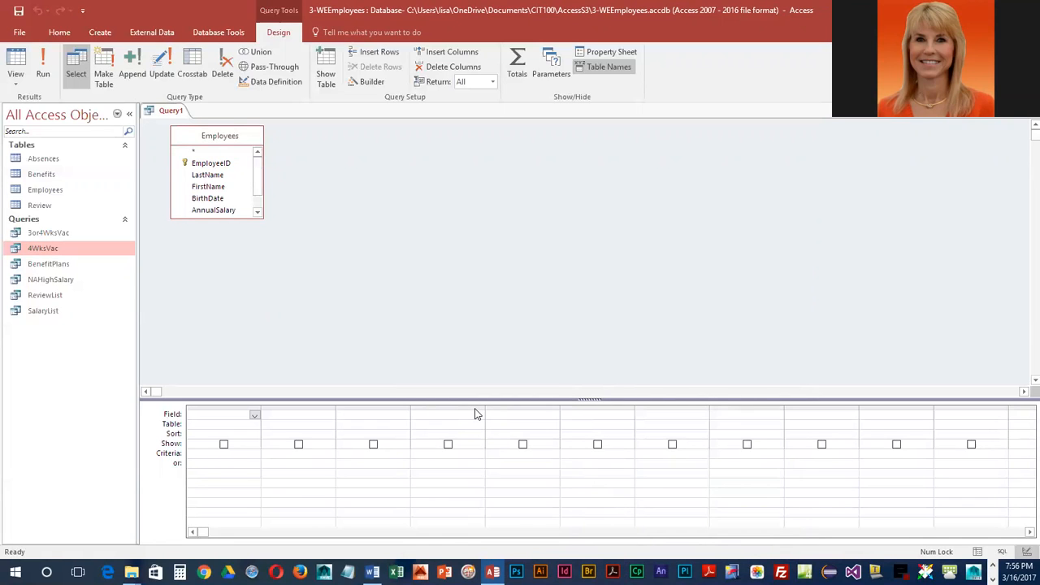
Add the EmployeeID, FirstName, LastName and AnnualSalary fields to the query grid, in that order
double_click(211, 164)
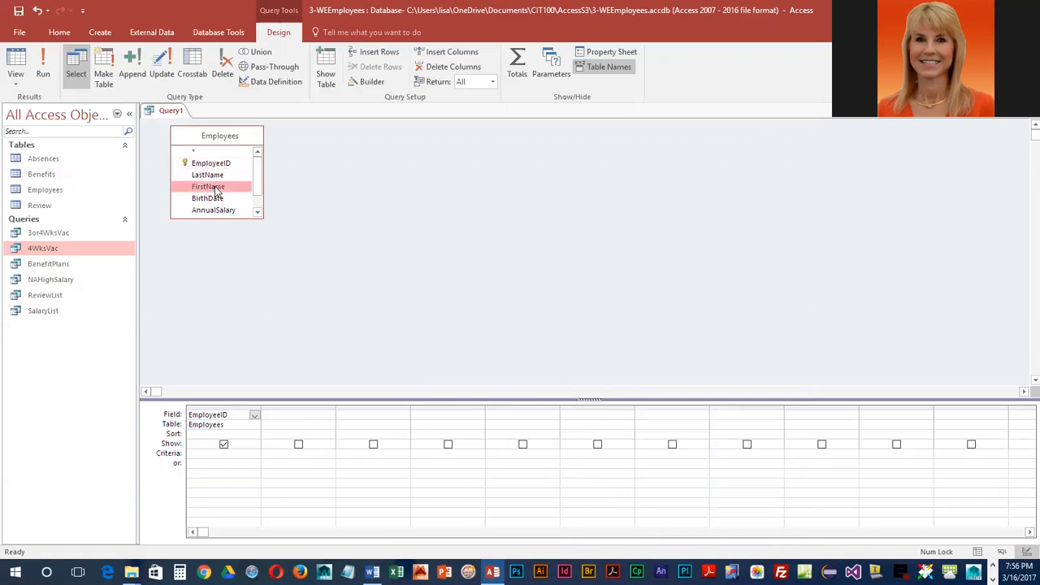
double_click(209, 186)
double_click(208, 175)
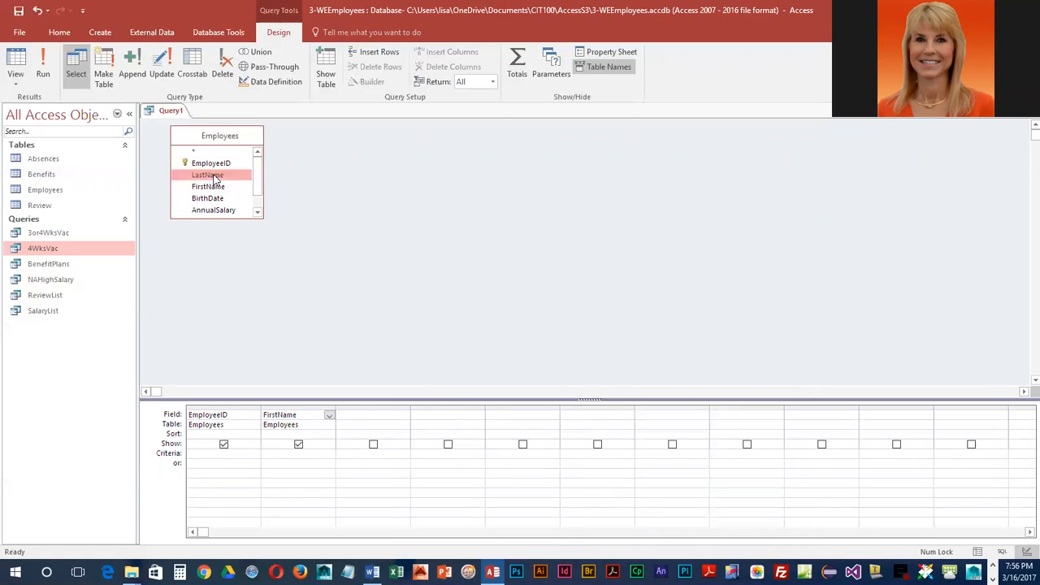
double_click(213, 210)
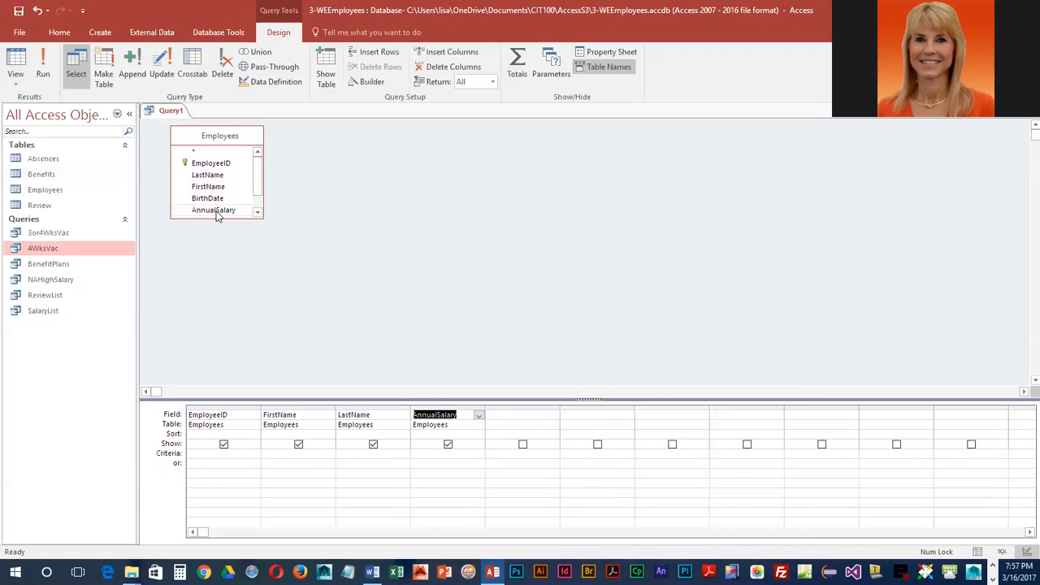
Widen the first empty query column and enter the calculated field PensionContribution: [AnnualSalary]*0.03 in it
click(503, 417)
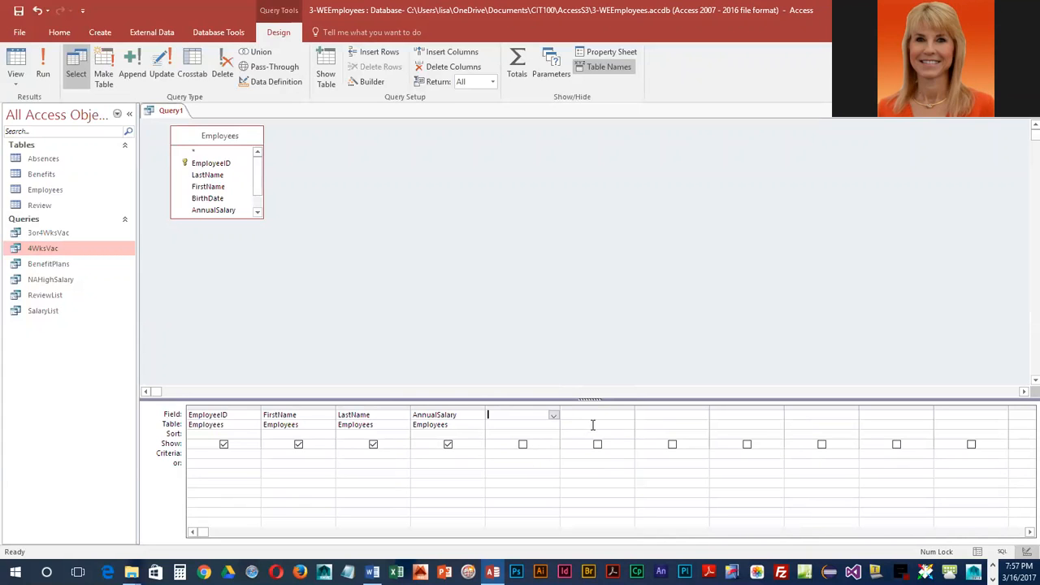
drag(558, 409, 624, 406)
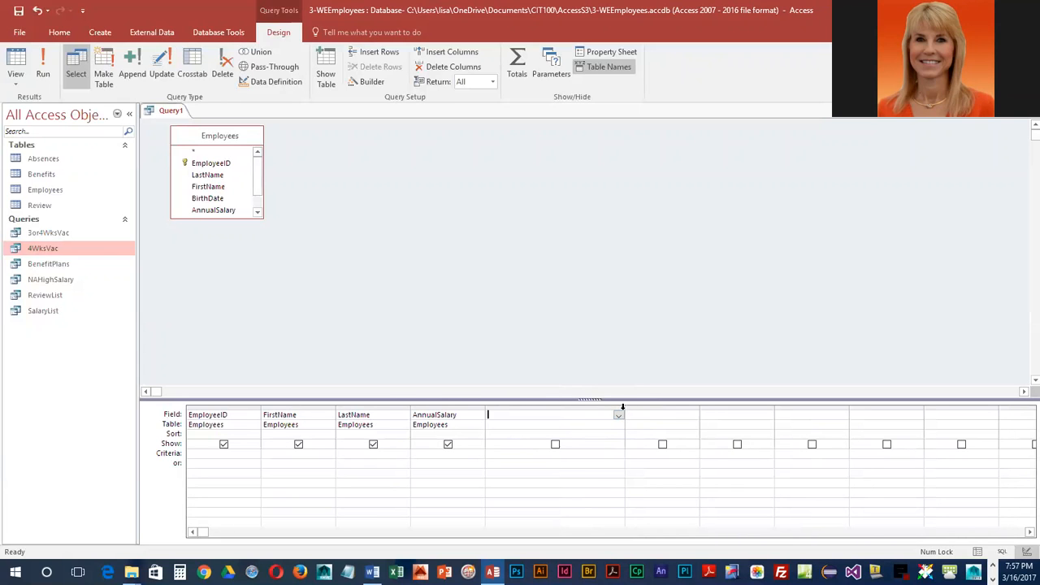
drag(624, 414, 653, 415)
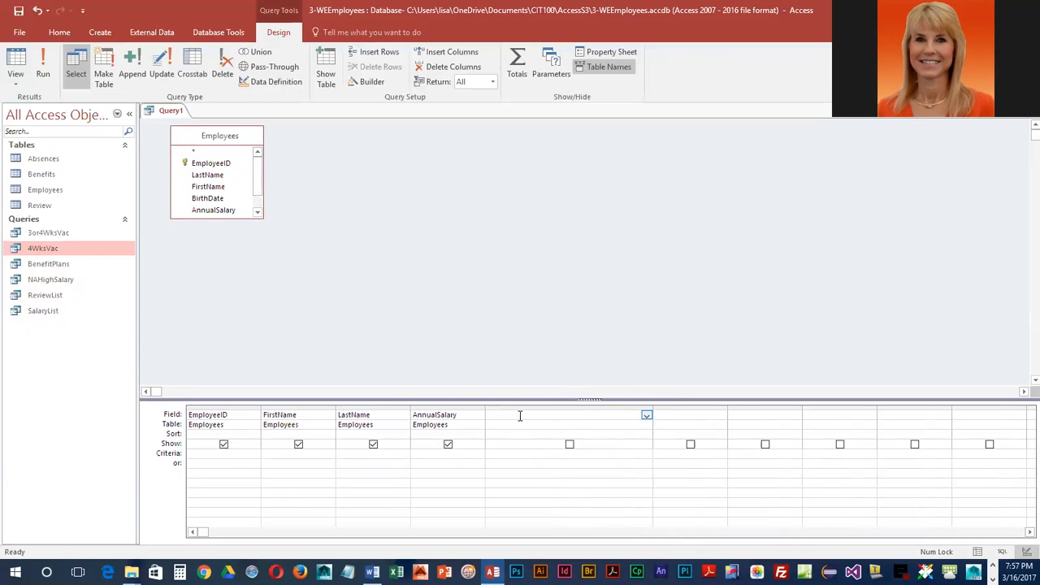
text(PensionContribution)
text(:)
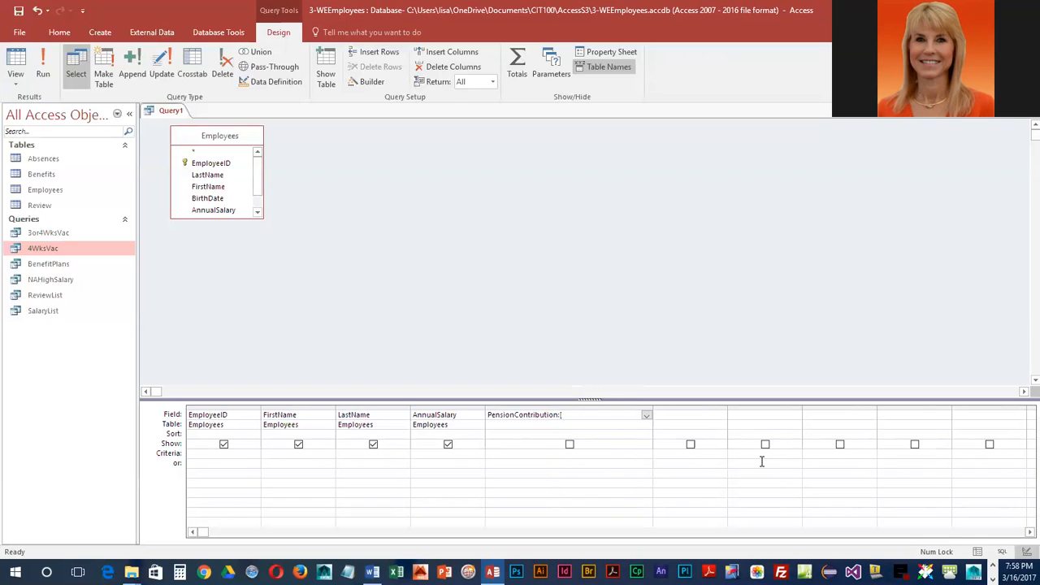
text([AnnualSalary)
text(])
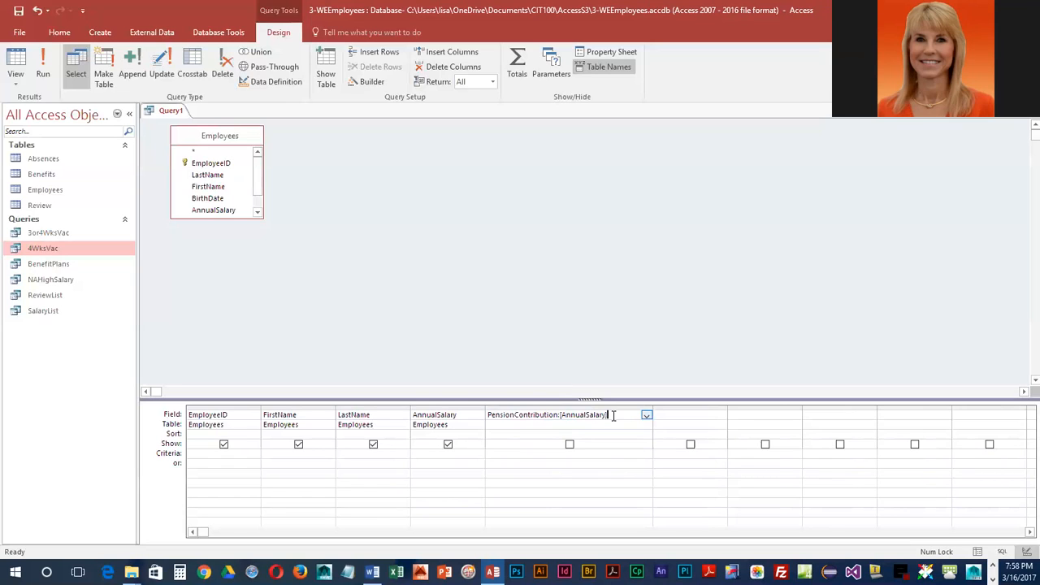
text(*.03)
key(Tab)
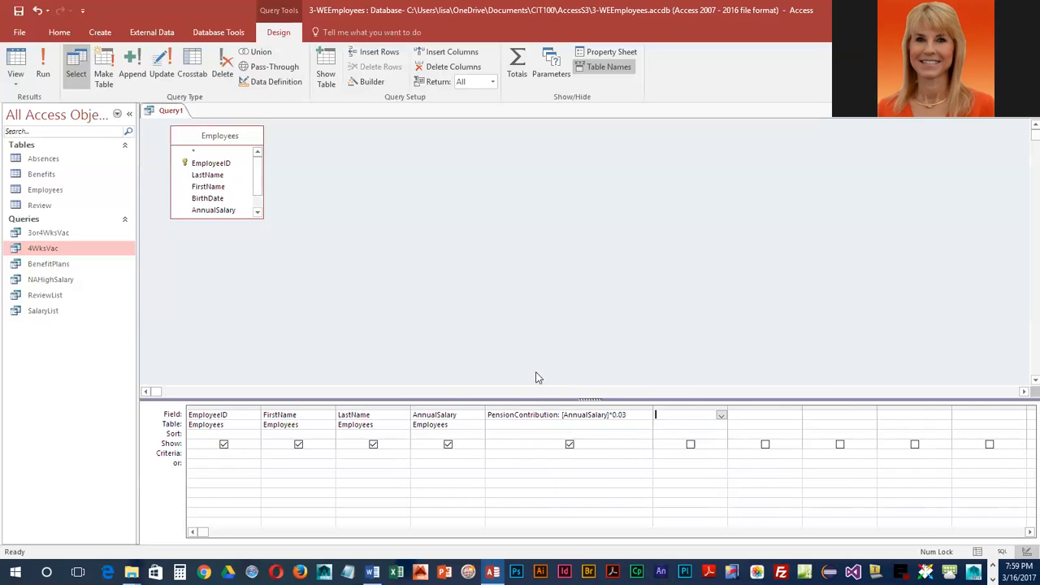
Save the query as PensionCont and run it
click(19, 11)
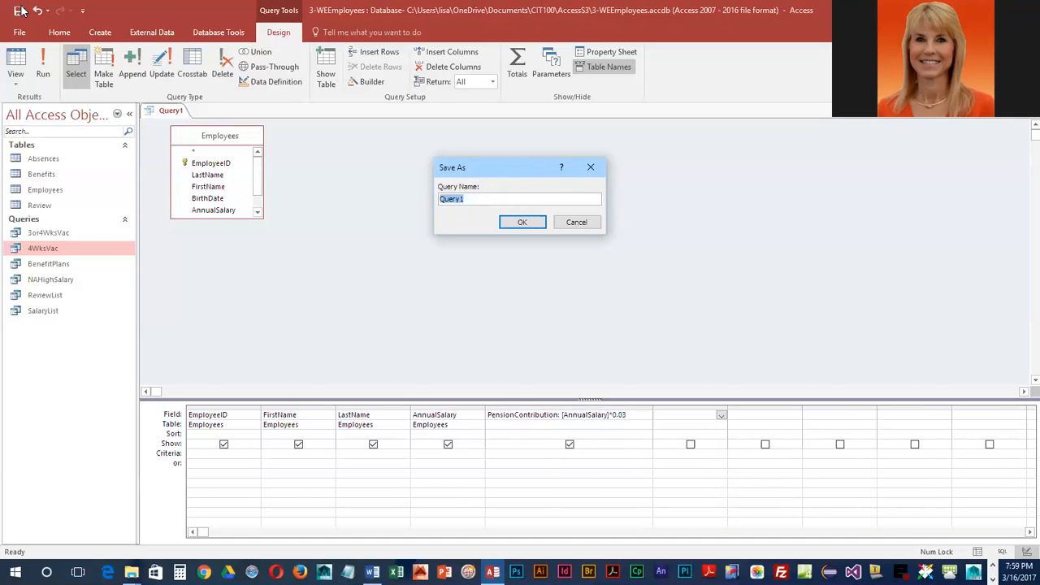
text(PensionCont)
click(522, 222)
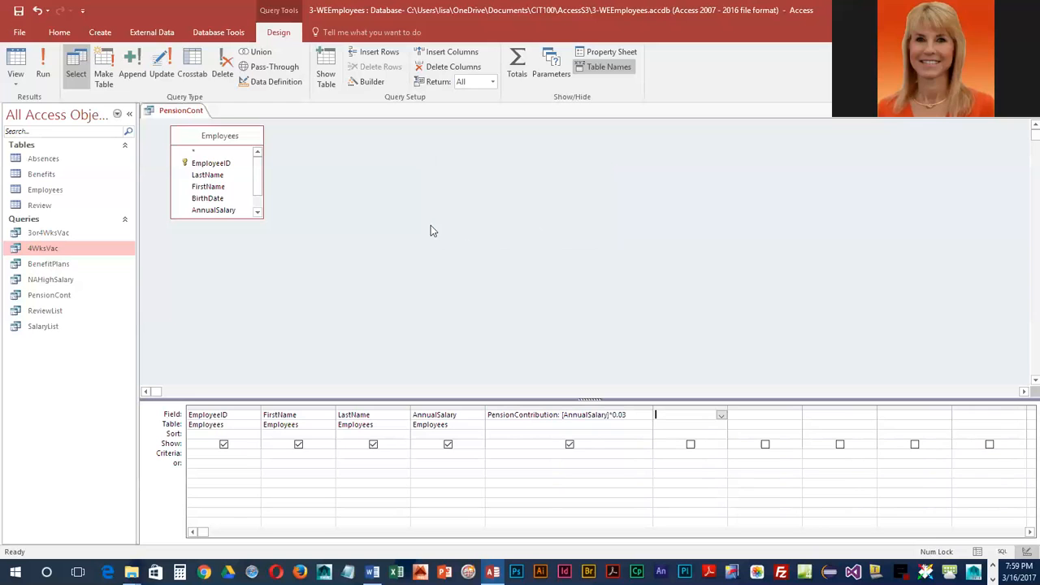
click(43, 69)
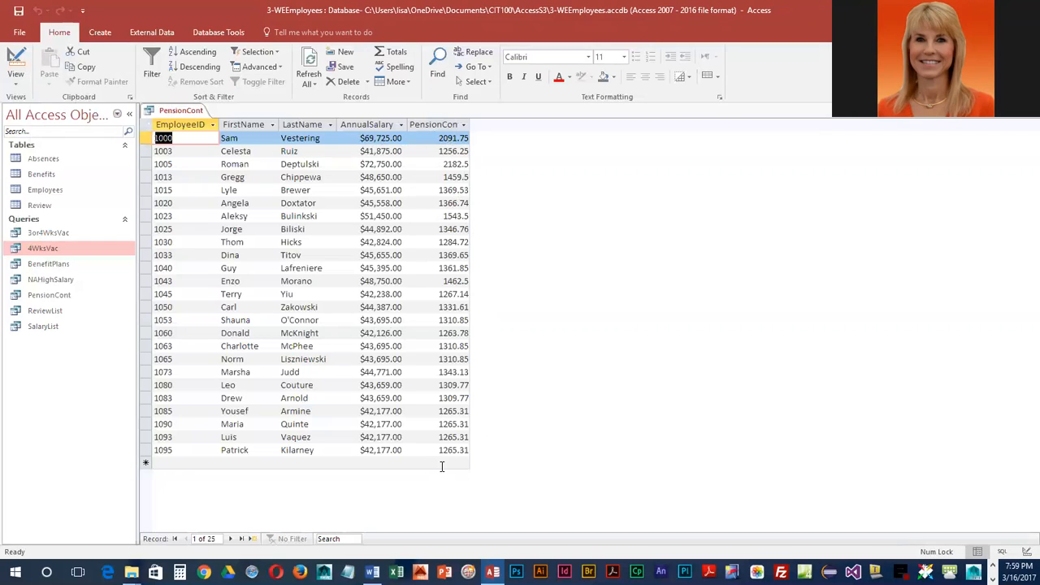
Set the format of the query's PensionContribution field to Currency in Design view and rerun the query
click(14, 59)
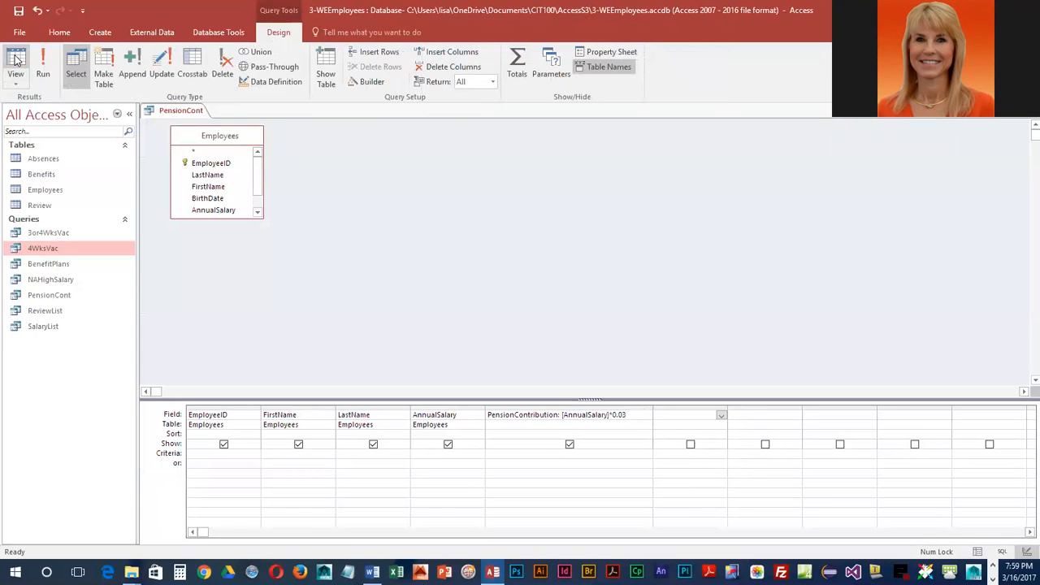
click(571, 417)
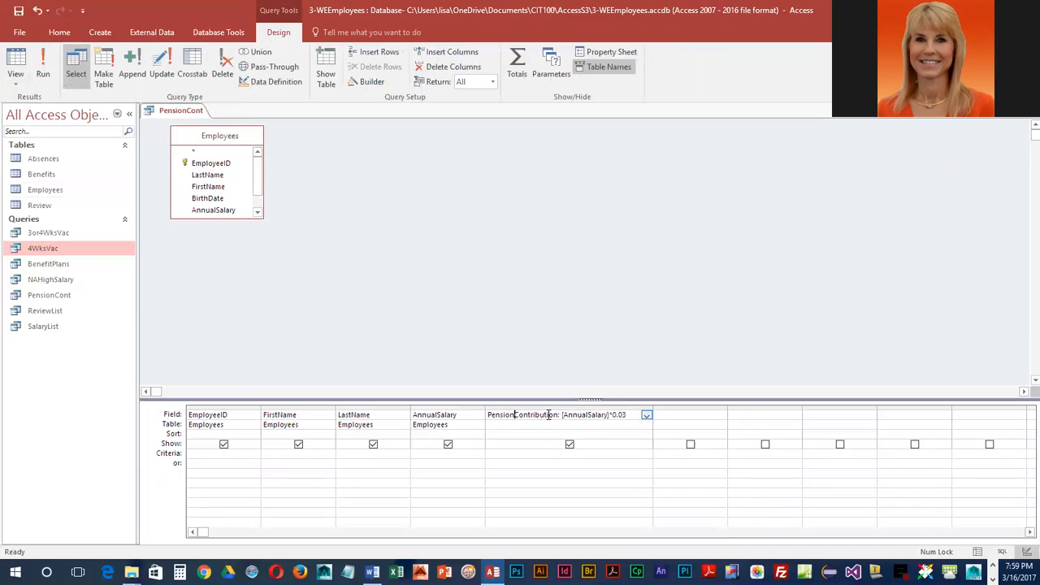
click(605, 55)
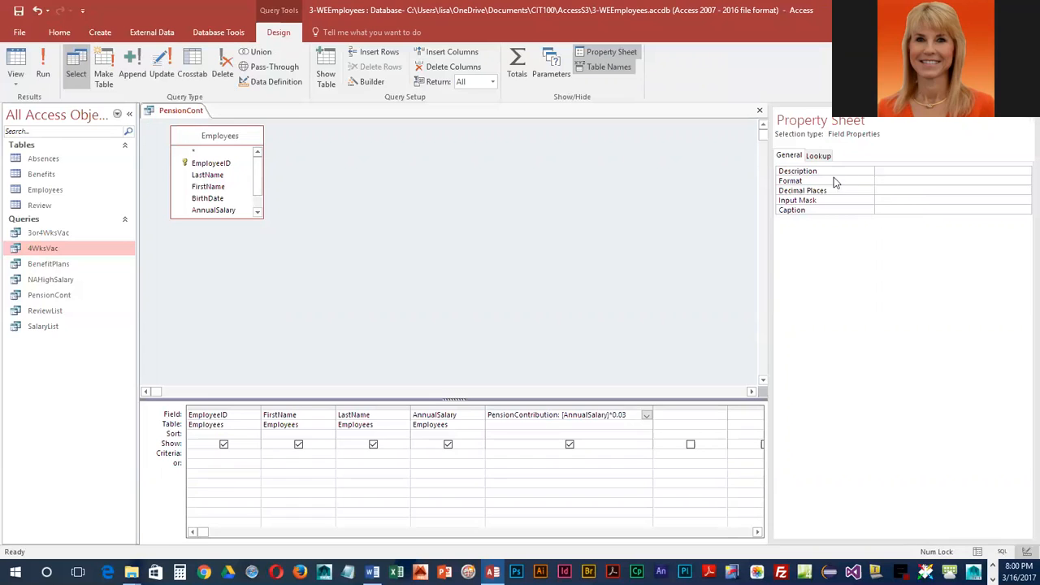
click(893, 180)
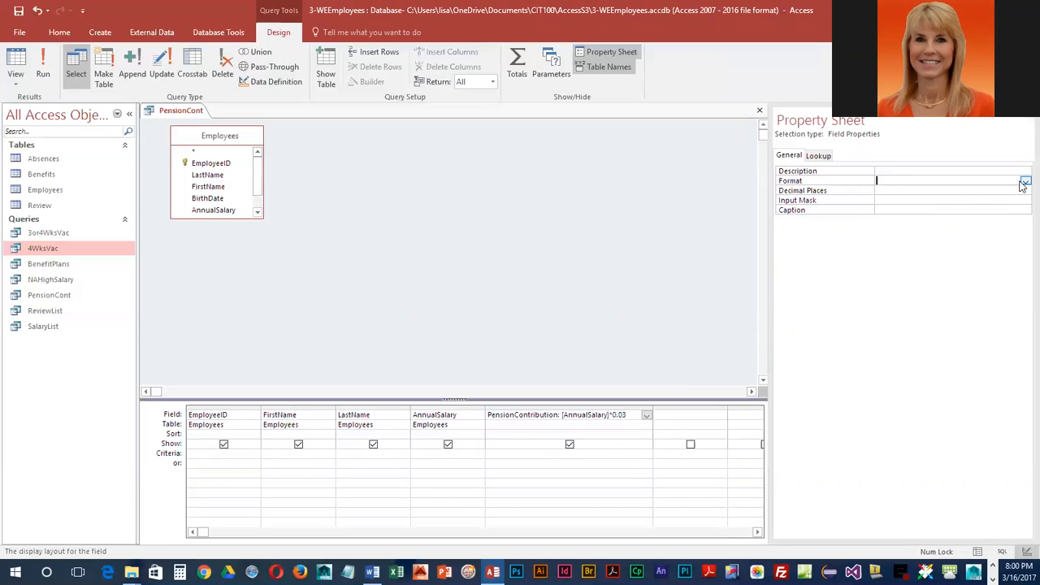
click(1024, 182)
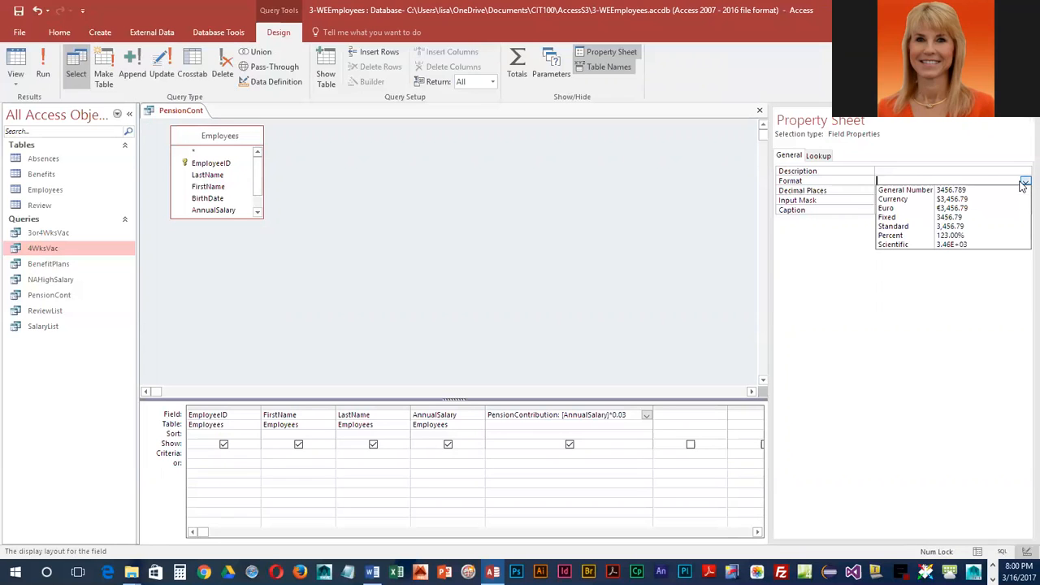
click(981, 199)
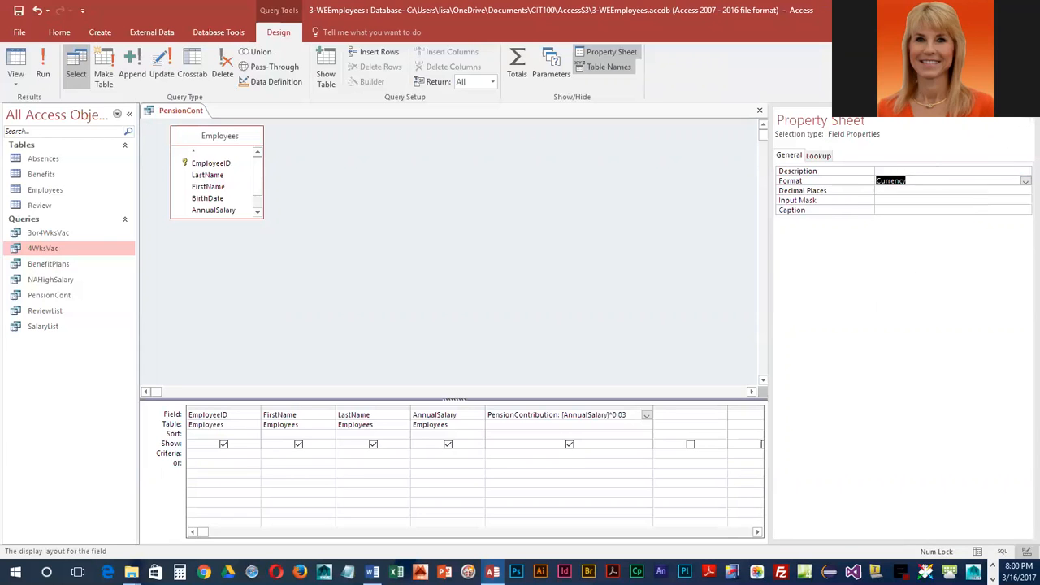
click(1030, 123)
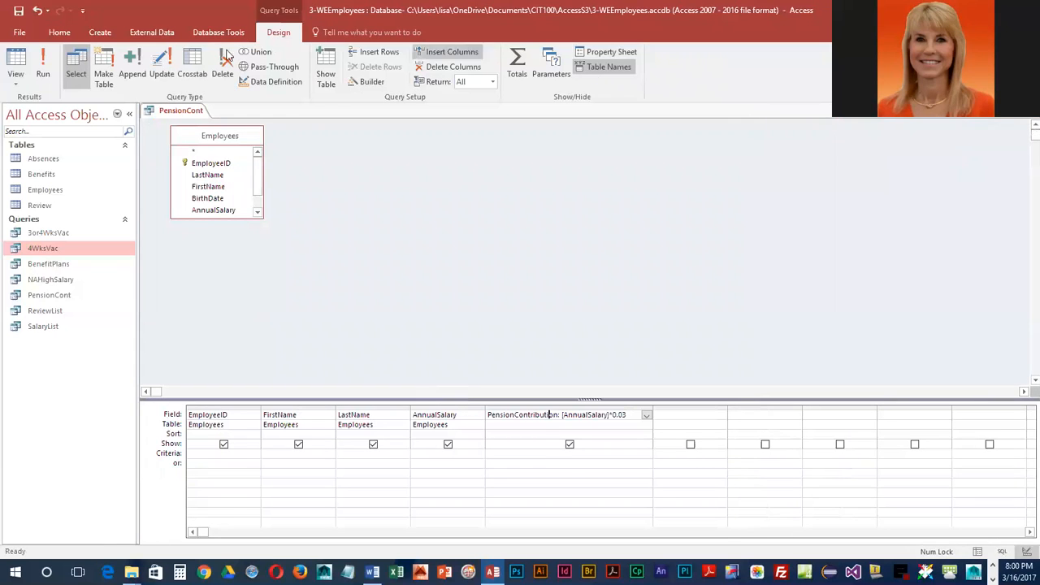
click(43, 61)
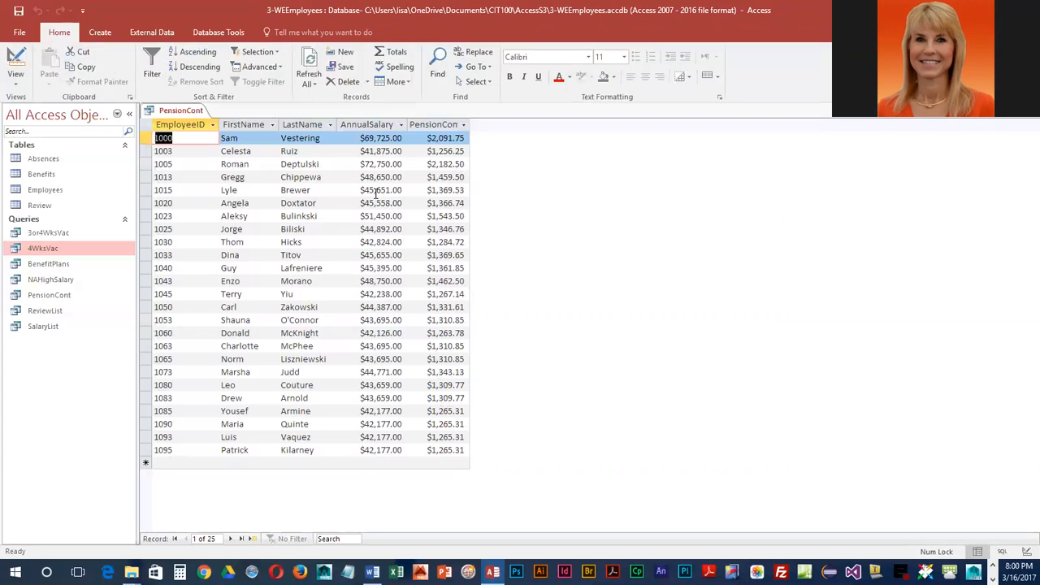
Add a total row to the query results with Sum for both AnnualSalary and PensionContribution
click(391, 52)
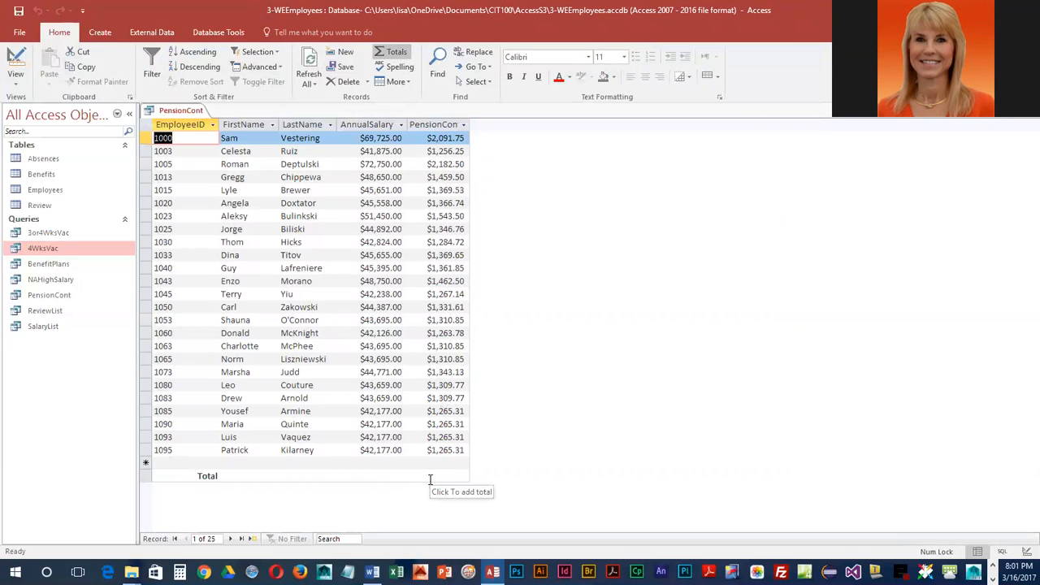
click(372, 475)
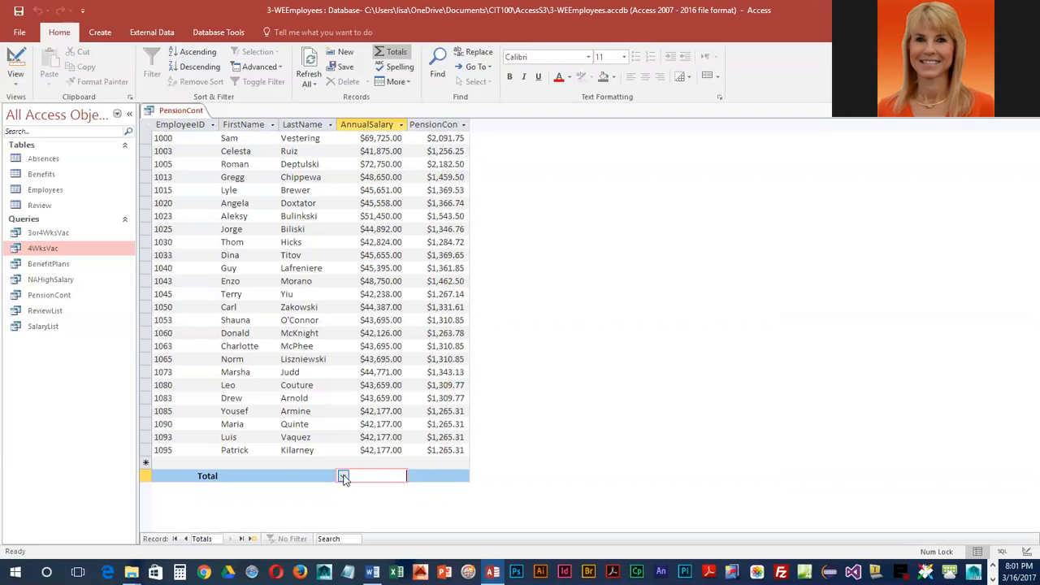
click(343, 477)
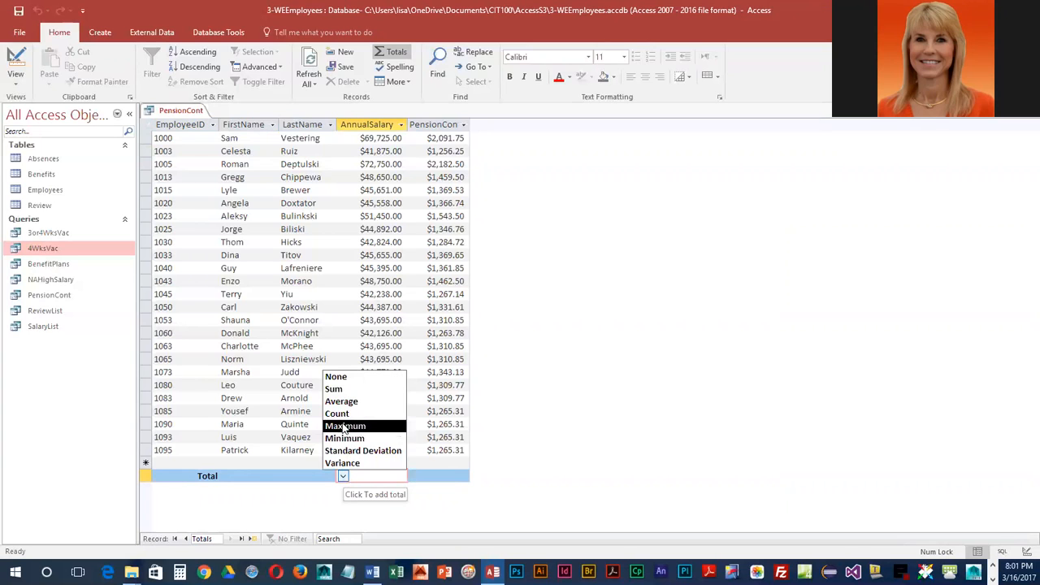
click(351, 389)
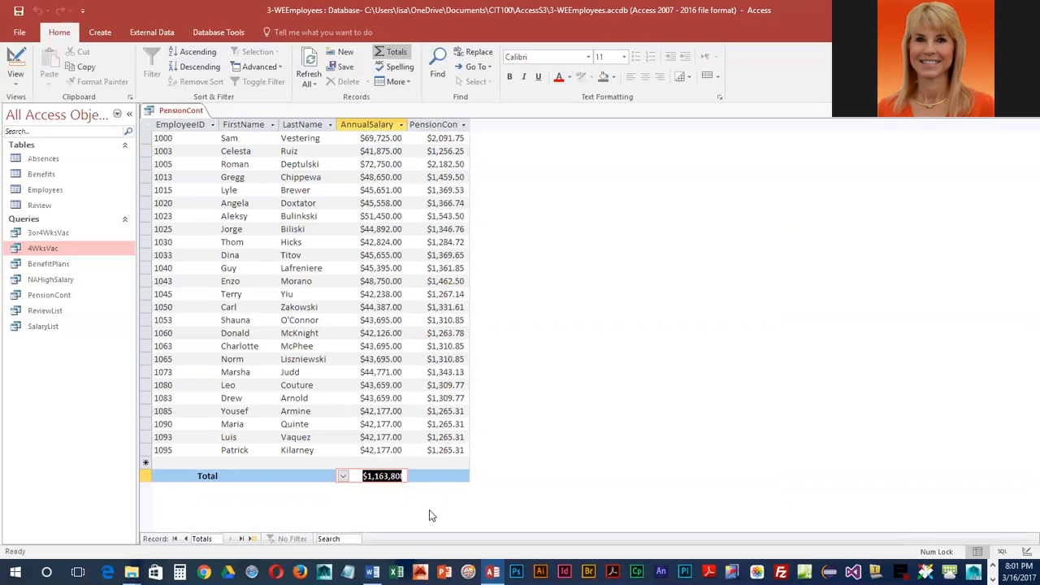
click(438, 474)
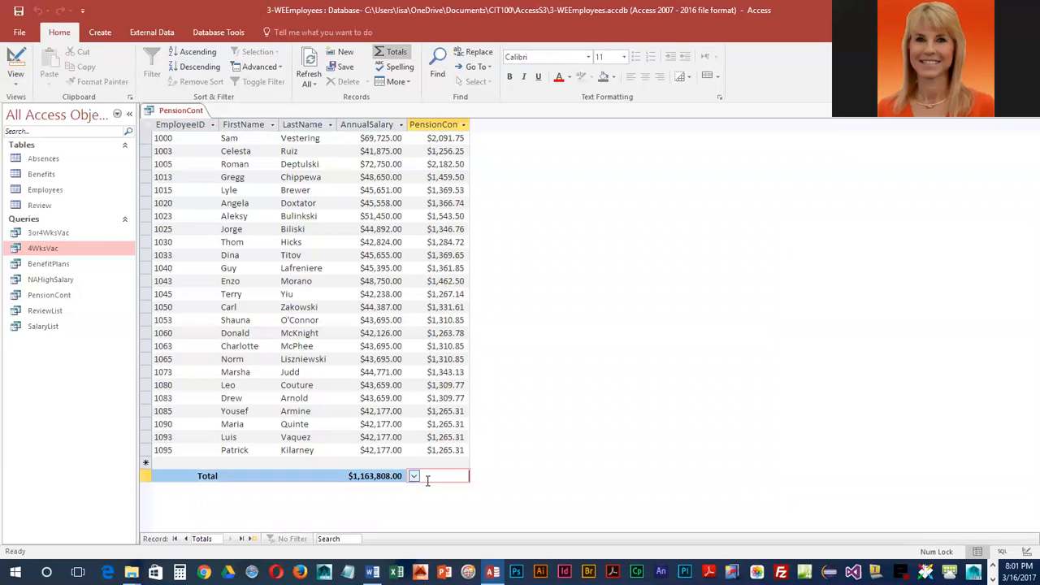
click(413, 476)
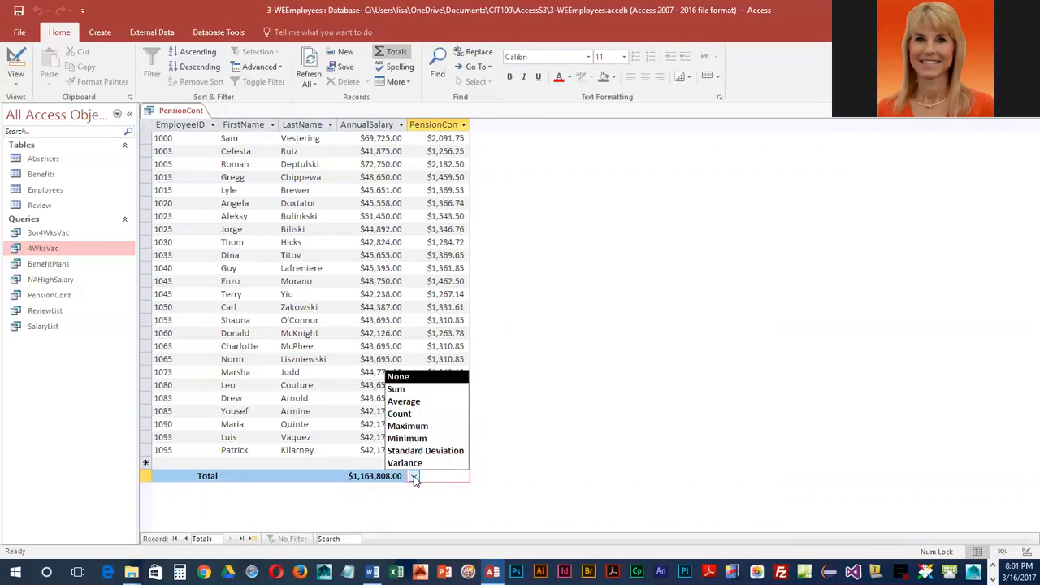
click(414, 392)
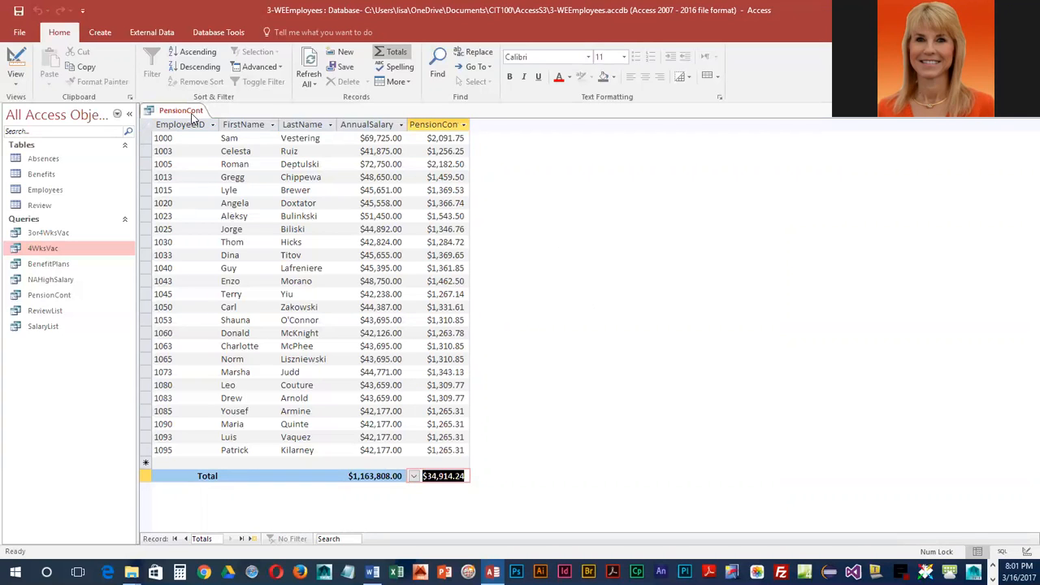
Apply Best Fit width to all columns of the query results and save the query
drag(189, 124, 417, 150)
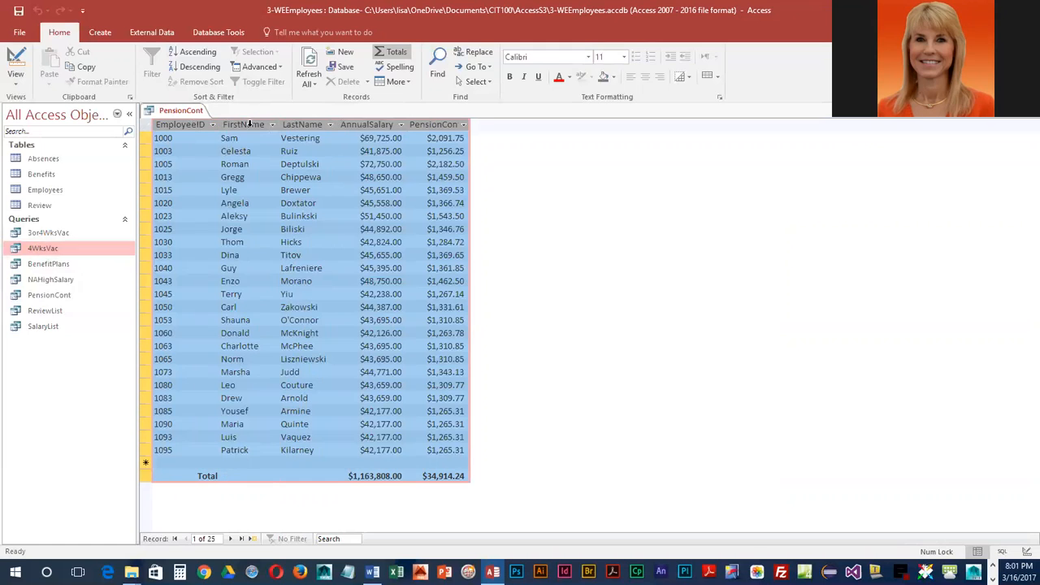
click(396, 81)
click(424, 223)
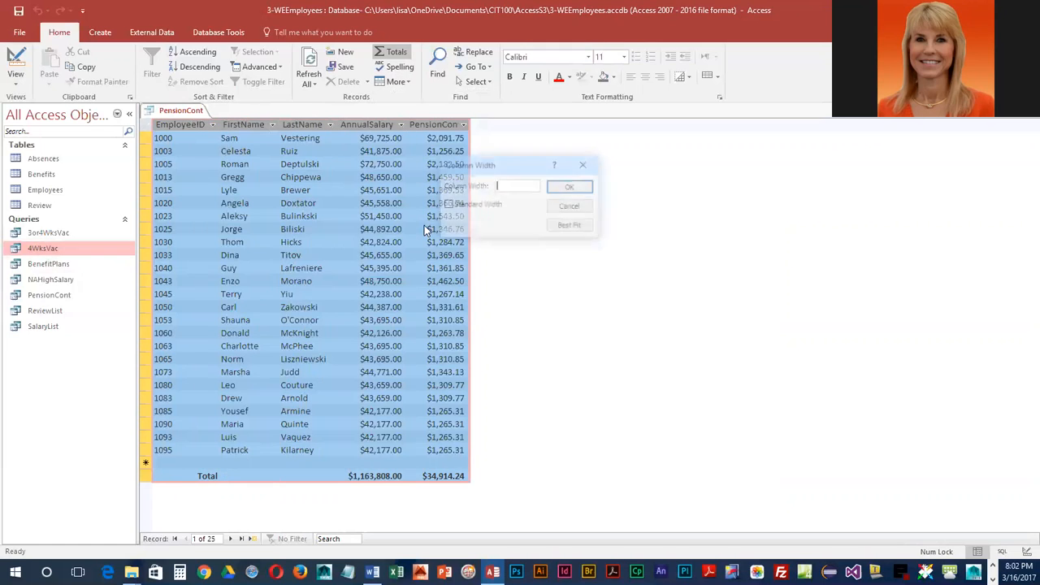
click(572, 227)
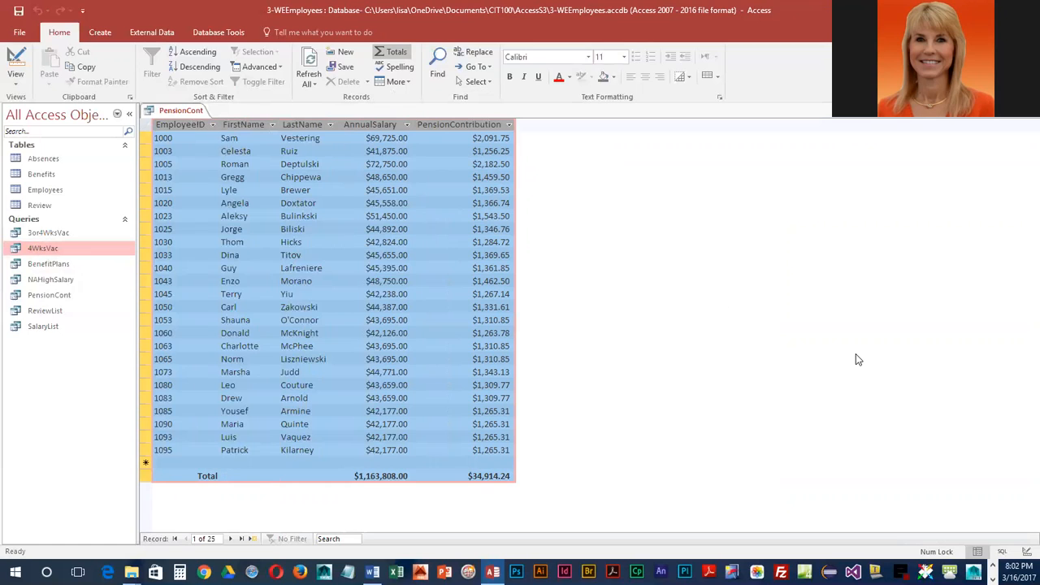
click(22, 13)
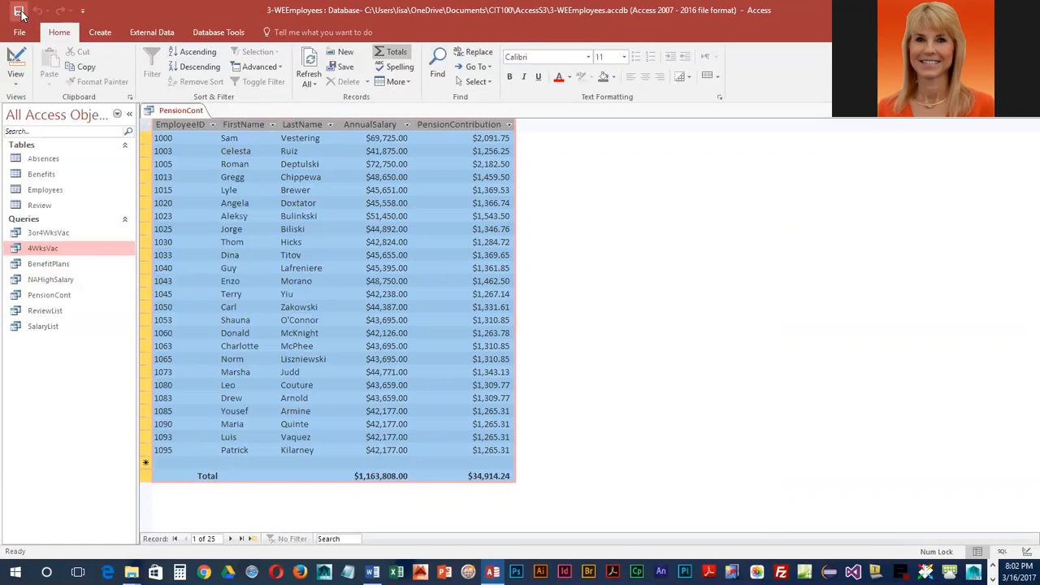